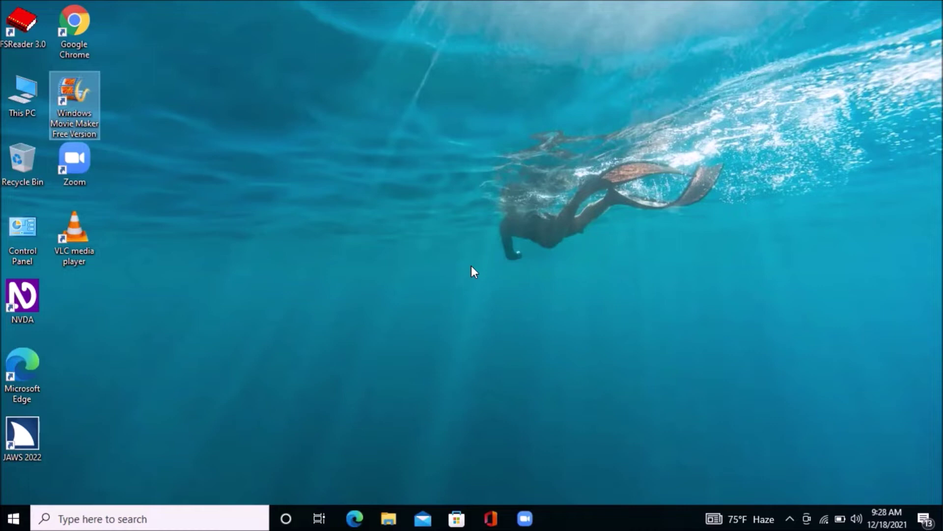
# - Start Windows Movie Maker from the desktop
pyautogui.press('Up')
pyautogui.press('Down')
pyautogui.press('Return')
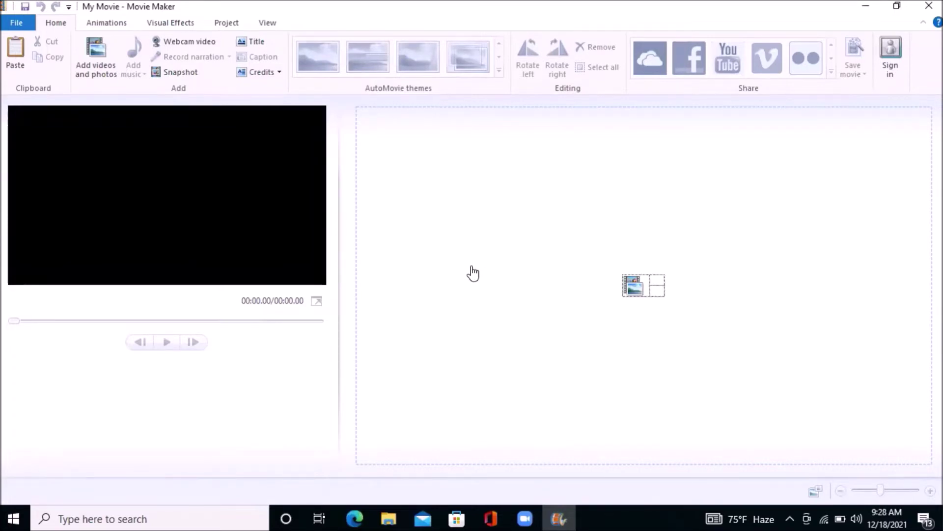
# - Add the video file "video fast" from the Pictures folder to the new movie project
pyautogui.click(473, 272)
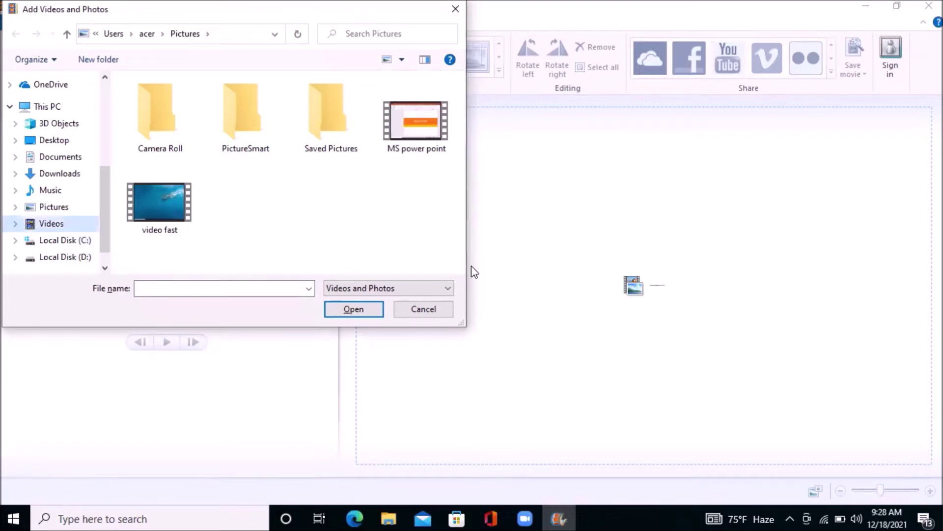
pyautogui.press('Down')
pyautogui.press('Up')
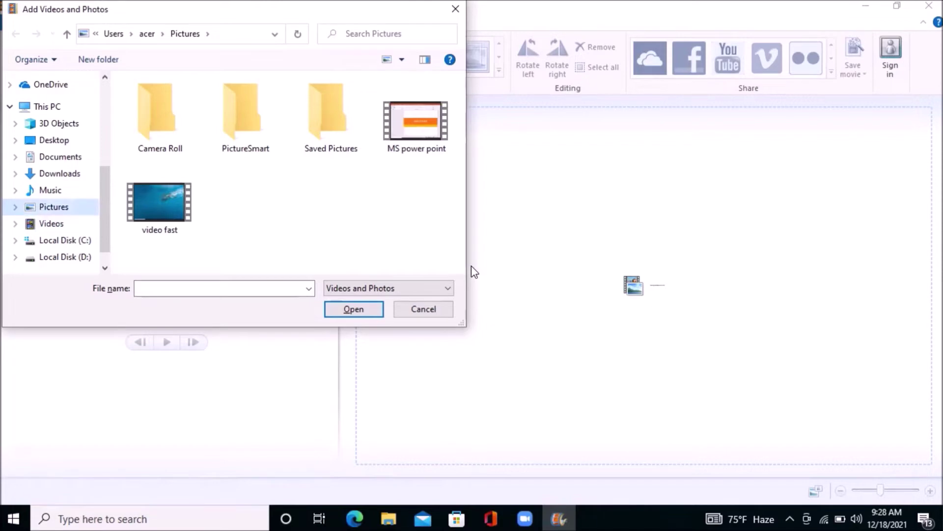
pyautogui.press('Tab')
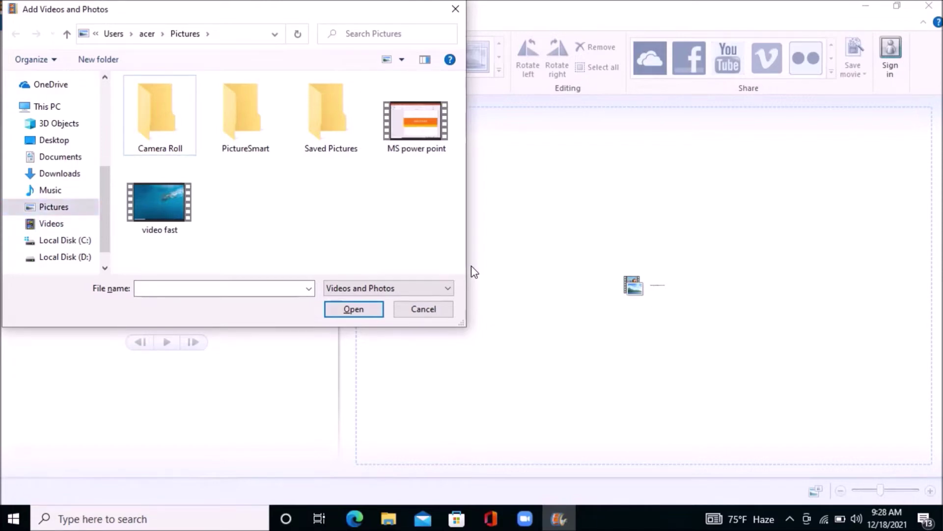
pyautogui.press('Down')
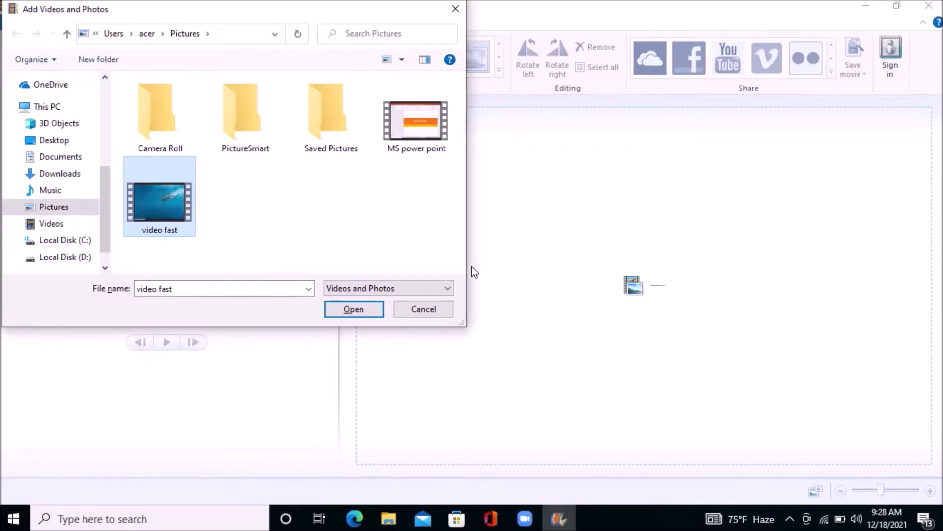
pyautogui.press('Return')
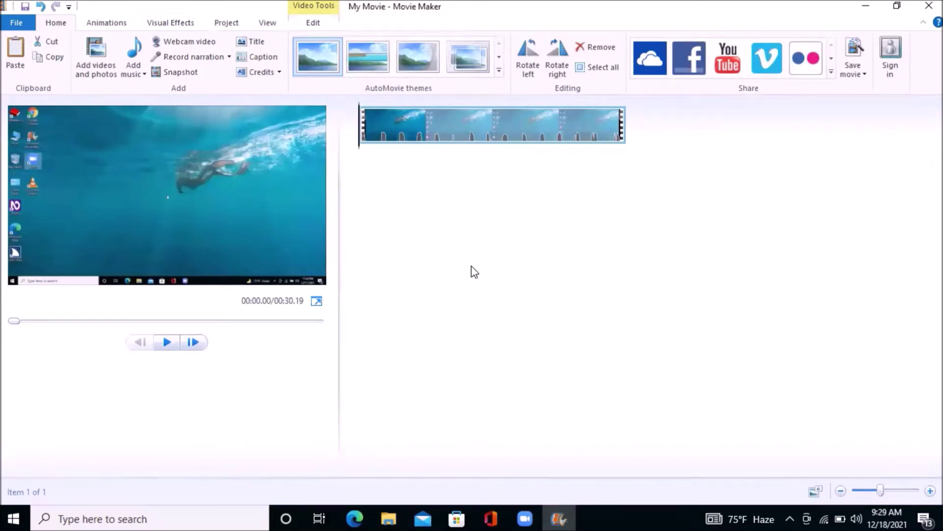
# - Play the video through once, replay it up to about 00:09.59 and split the clip at that point
pyautogui.press('space')
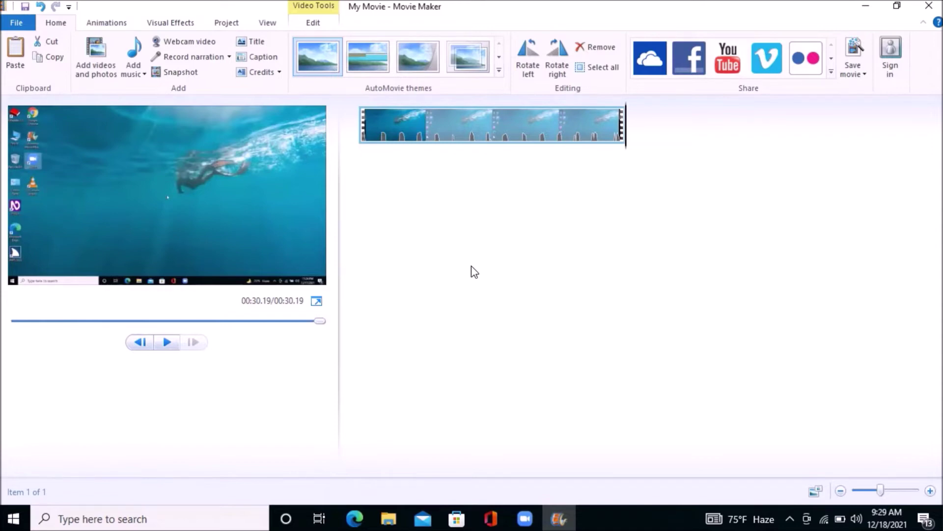
pyautogui.press('space')
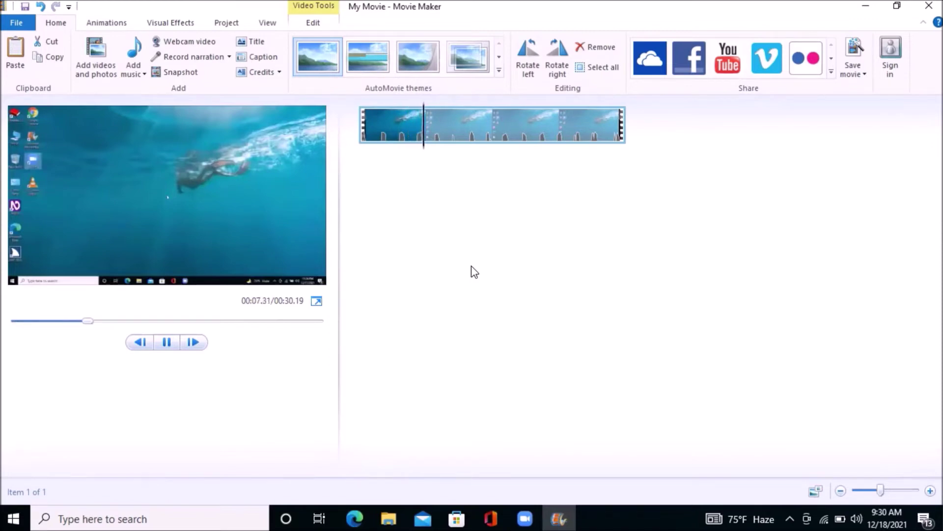
pyautogui.press('space')
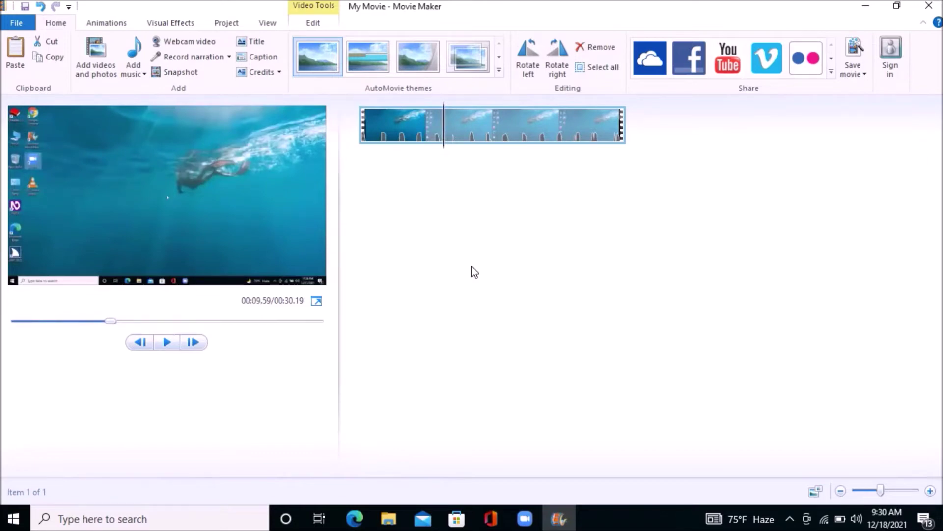
pyautogui.hotkey('shift', 'F10')
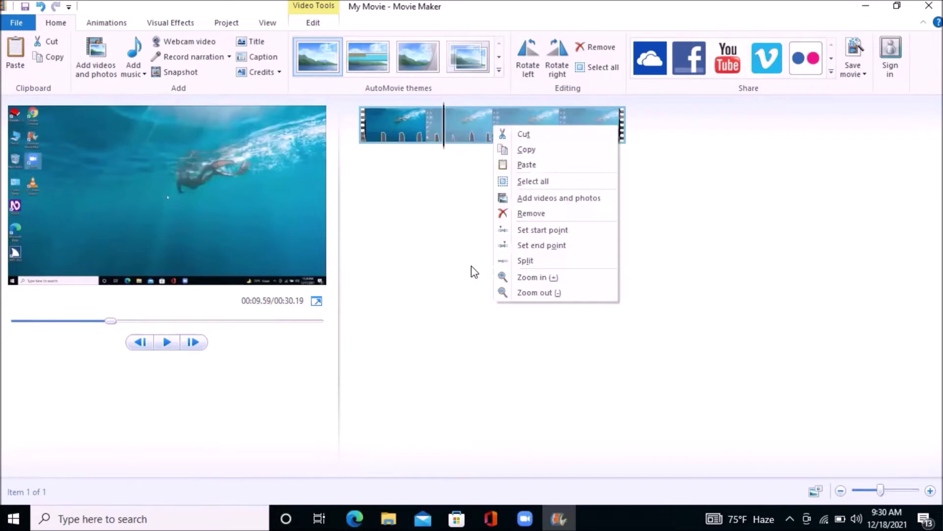
pyautogui.press('Down')
pyautogui.press('Down')
pyautogui.press('Down')
pyautogui.press('Down')
pyautogui.press('Down')
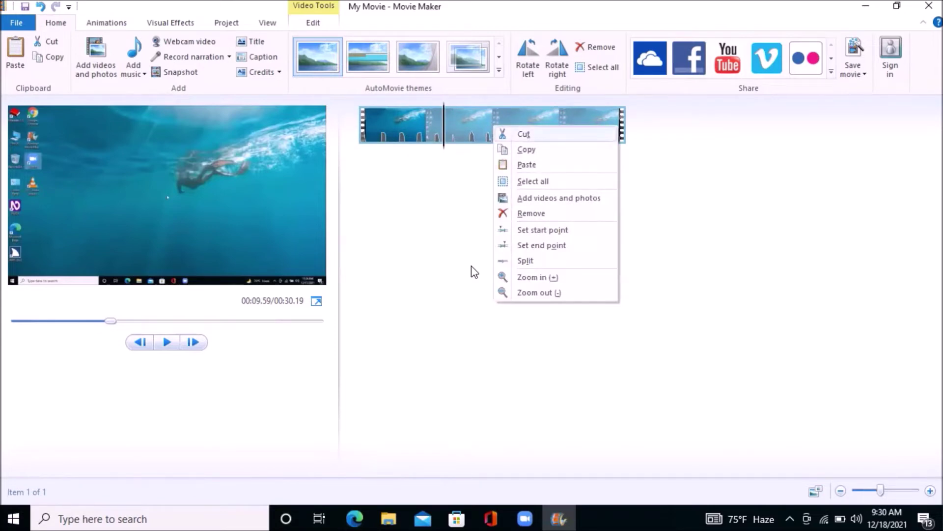
pyautogui.press('Down')
pyautogui.press('Down')
pyautogui.press('Down')
pyautogui.press('Down')
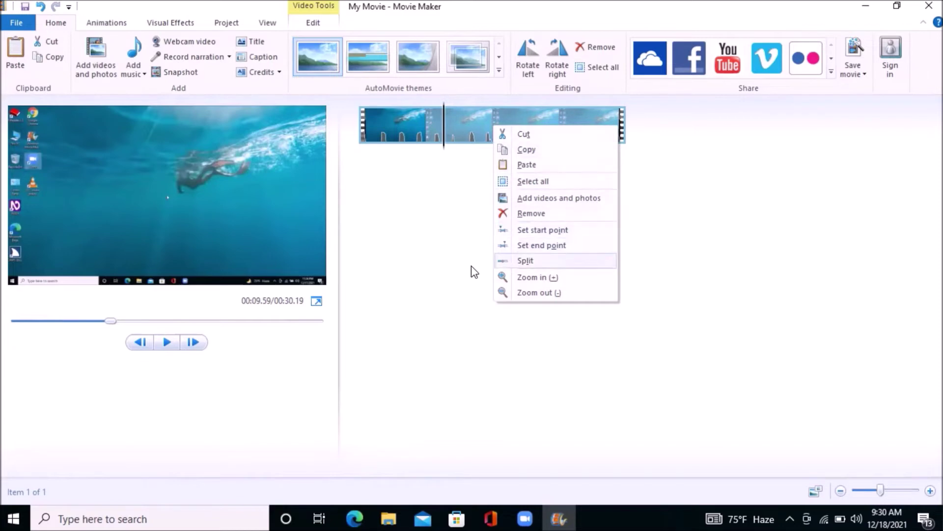
pyautogui.press('Return')
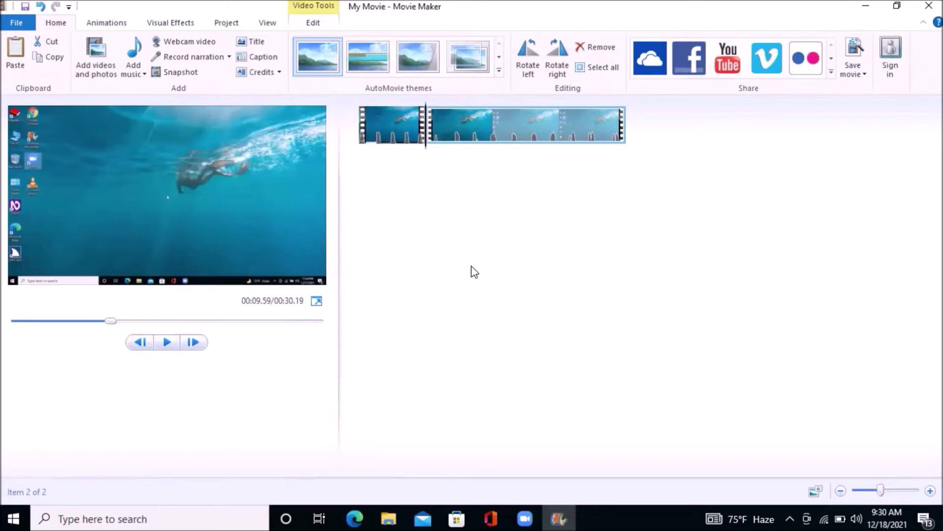
# - Play on to about 00:19.56 and split the second clip at that point
pyautogui.press('space')
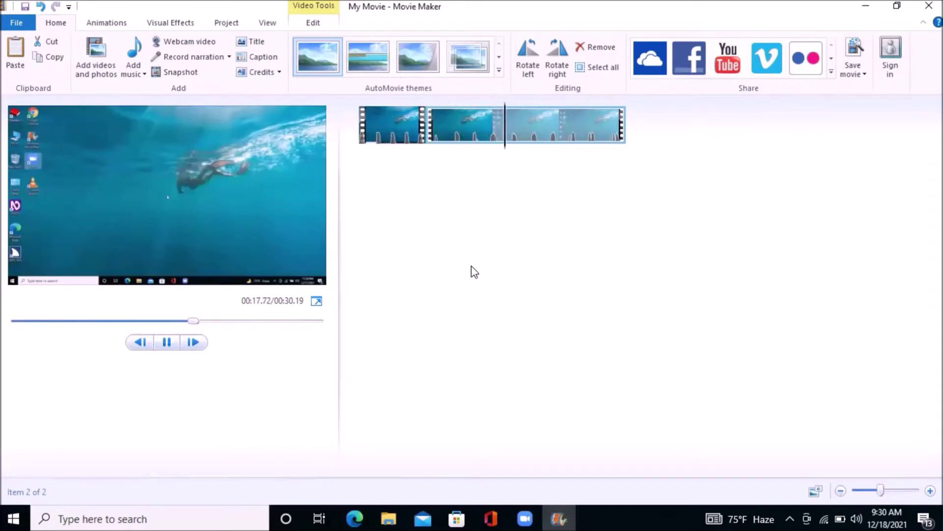
pyautogui.press('space')
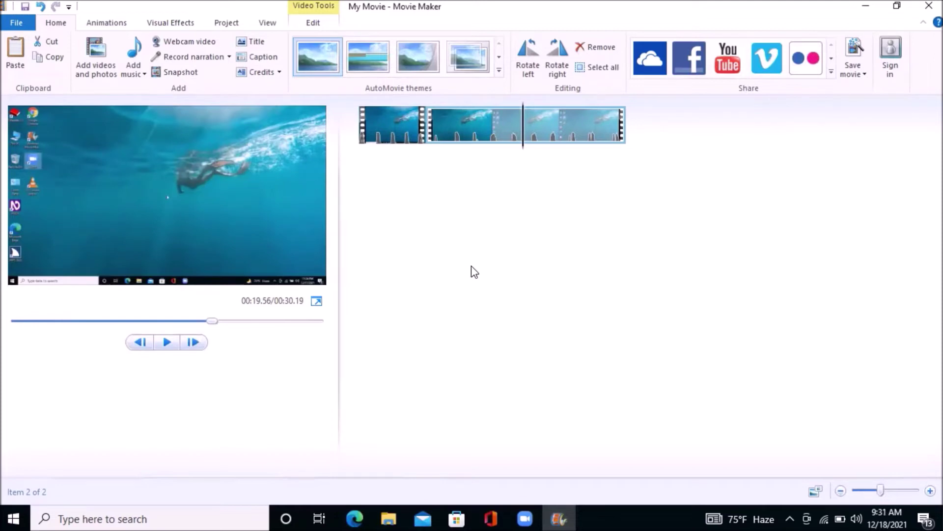
pyautogui.hotkey('shift', 'F10')
pyautogui.press('Down')
pyautogui.press('Down')
pyautogui.press('Down')
pyautogui.press('Down')
pyautogui.press('Down')
pyautogui.press('Down')
pyautogui.press('Down')
pyautogui.press('Down')
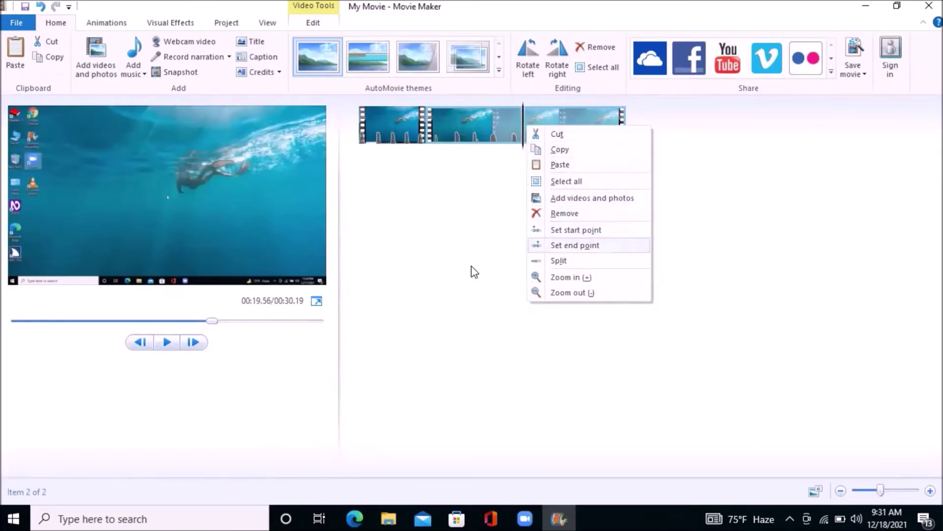
pyautogui.press('Down')
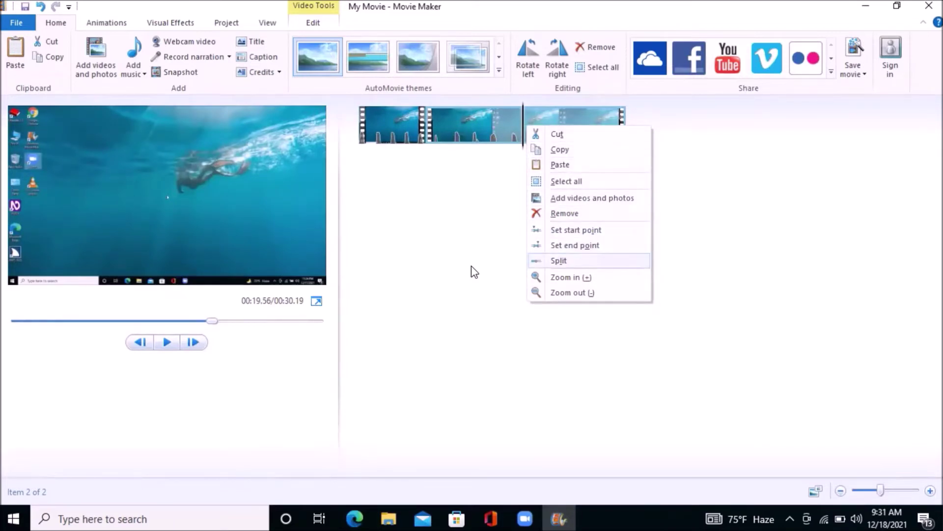
pyautogui.press('Return')
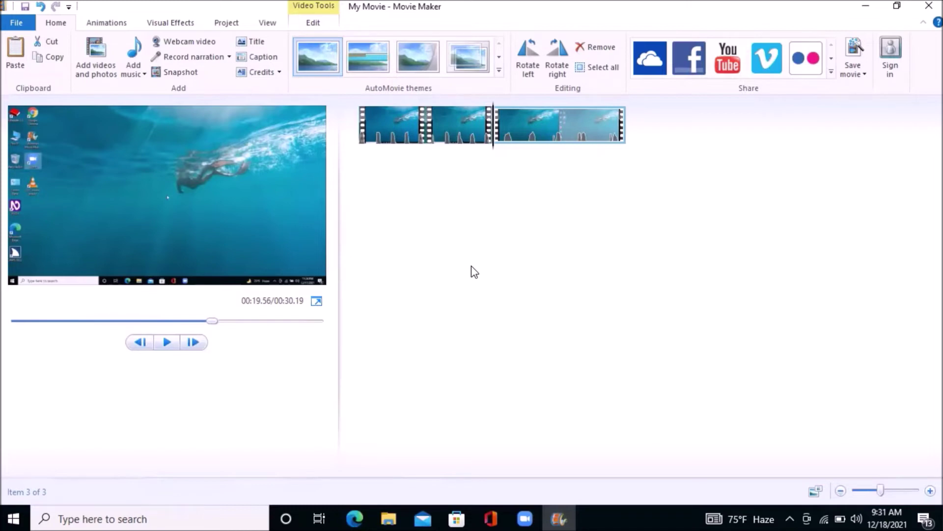
# - Set the playback speed of the middle clip to 2x and play the whole movie from the beginning
pyautogui.press('Left')
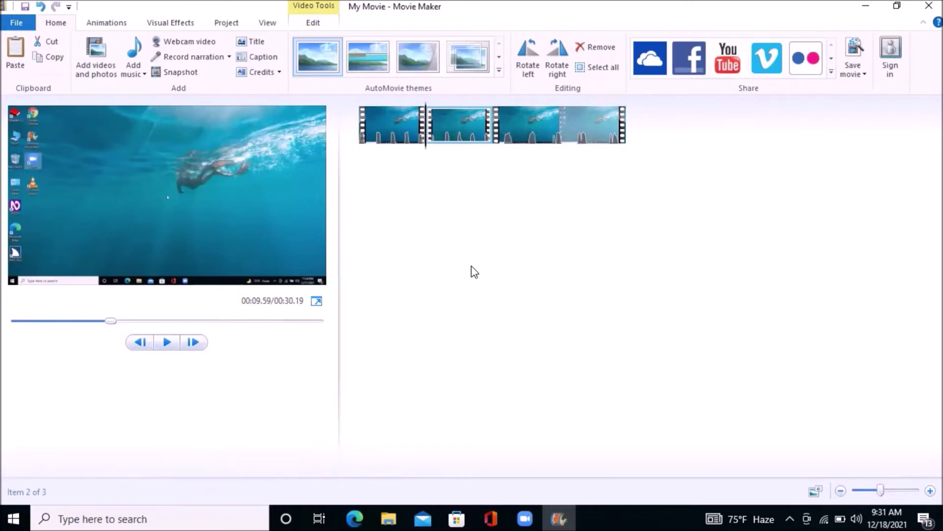
pyautogui.press('alt')
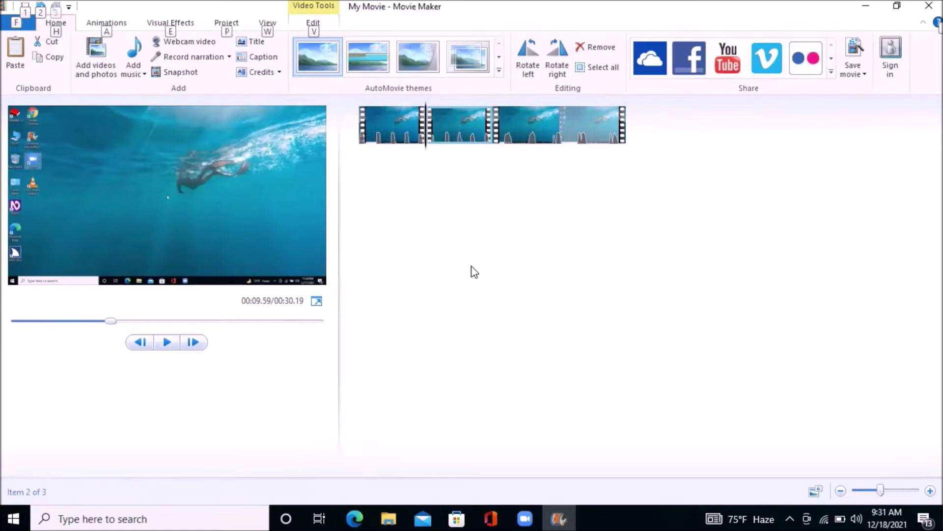
pyautogui.press('Right')
pyautogui.press('Right')
pyautogui.press('Right')
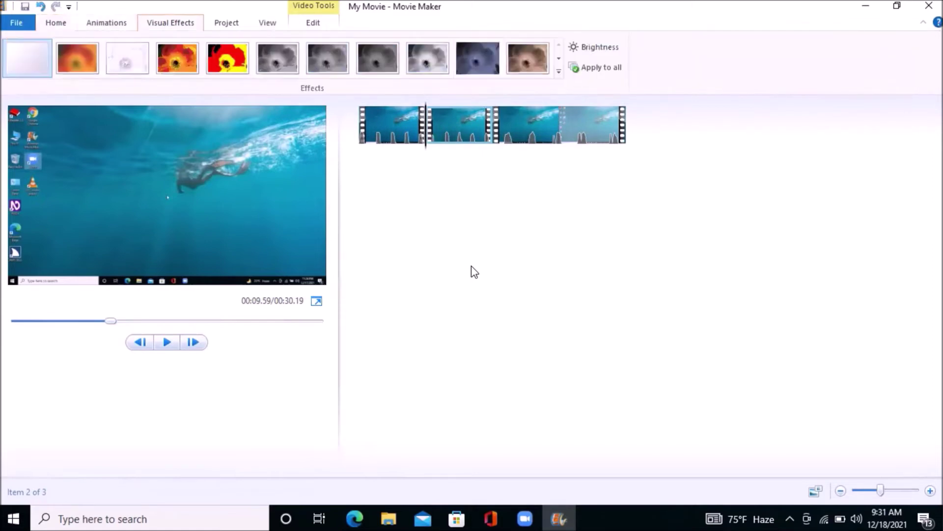
pyautogui.press('Right')
pyautogui.press('Right')
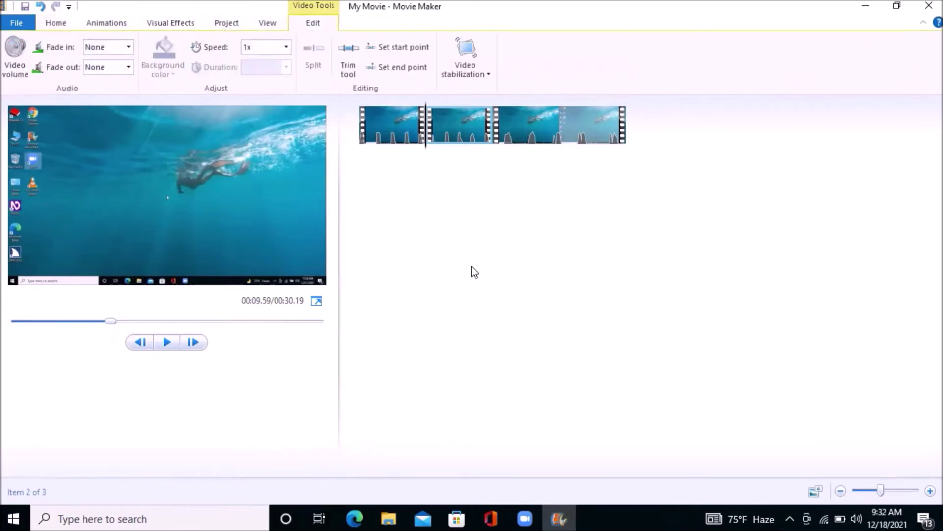
pyautogui.press('Down')
pyautogui.press('Right')
pyautogui.press('Down')
pyautogui.press('Right')
pyautogui.press('Right')
pyautogui.hotkey('alt', 'Down')
pyautogui.press('Down')
pyautogui.press('Down')
pyautogui.press('Down')
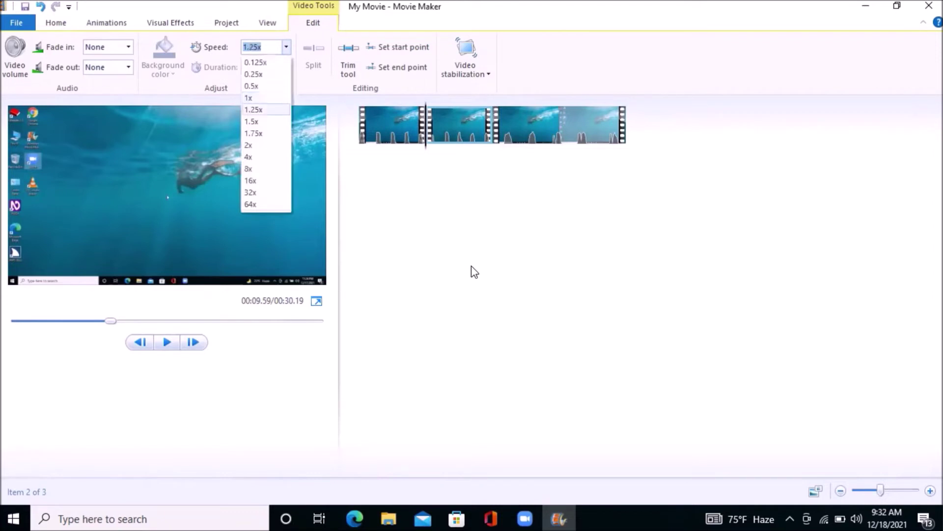
pyautogui.press('Down')
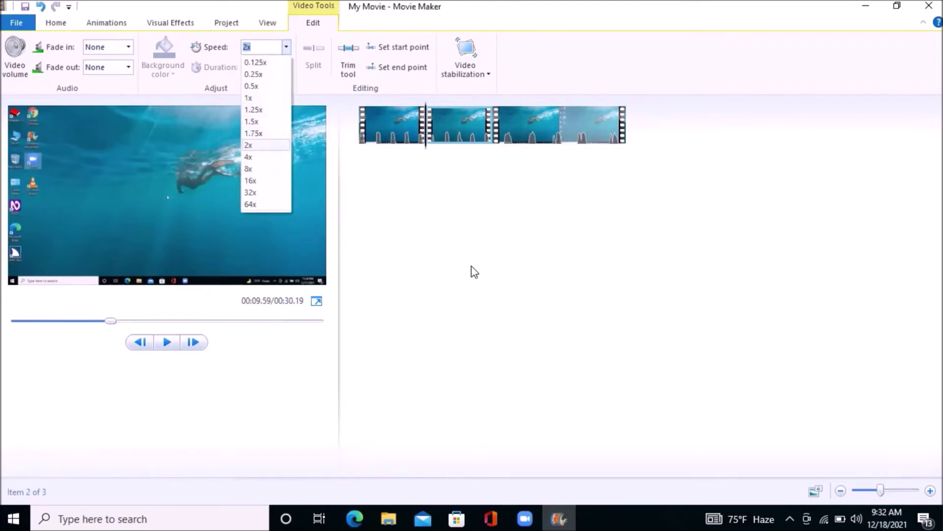
pyautogui.press('Return')
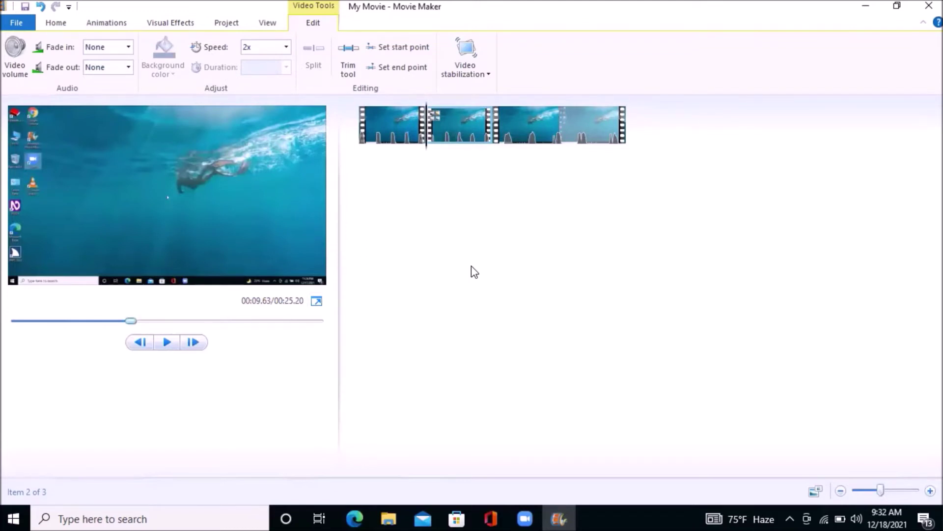
pyautogui.hotkey('ctrl', 'z')
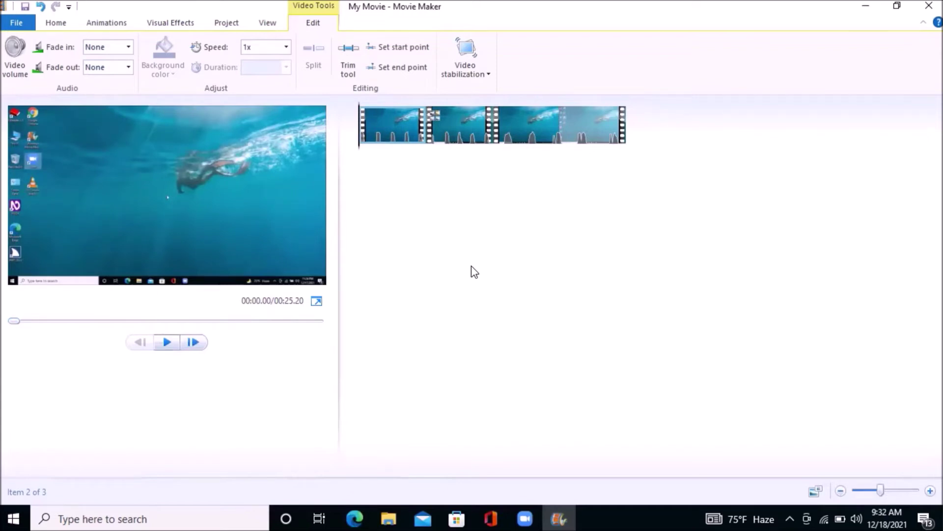
pyautogui.press('space')
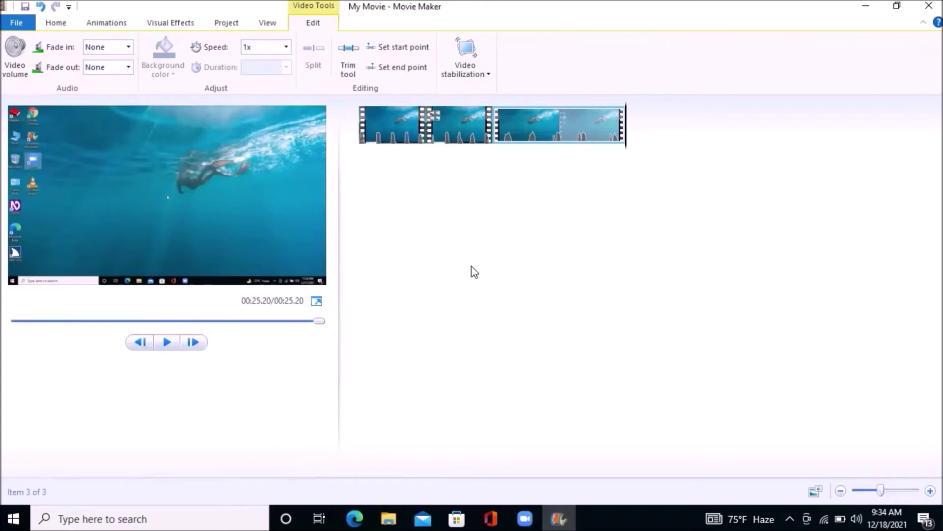
# - Play the third clip up to about 00:15.63 and split it at that point
pyautogui.press('space')
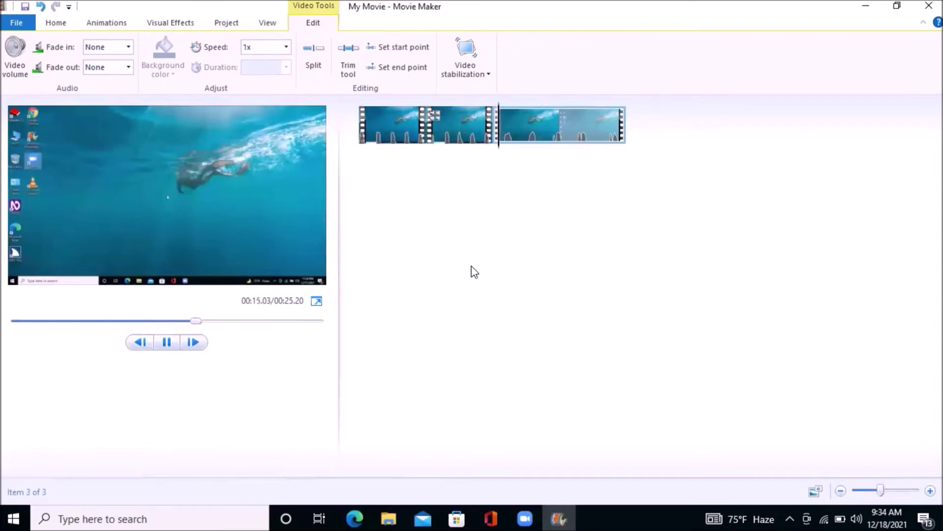
pyautogui.press('space')
pyautogui.hotkey('shift', 'F10')
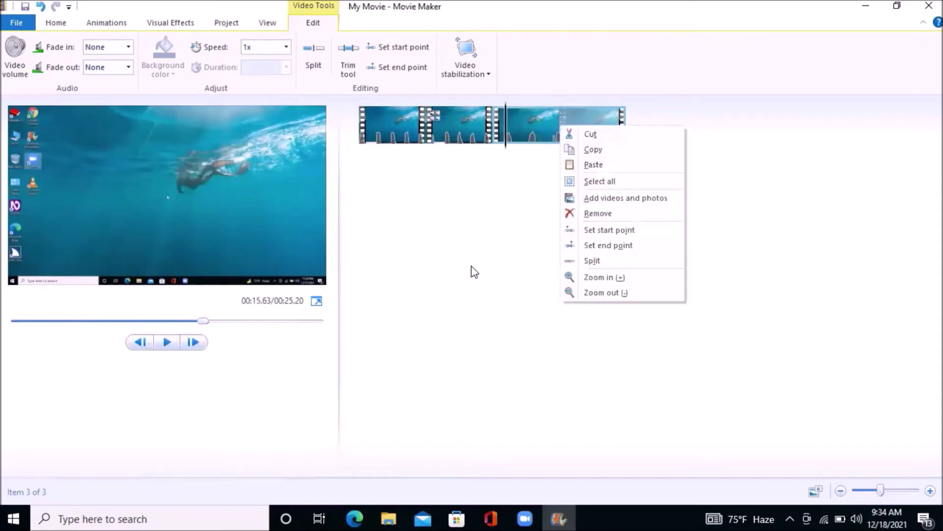
pyautogui.press('Down')
pyautogui.press('Down')
pyautogui.press('Down')
pyautogui.press('Down')
pyautogui.press('Down')
pyautogui.press('Down')
pyautogui.press('Down')
pyautogui.press('Down')
pyautogui.press('Down')
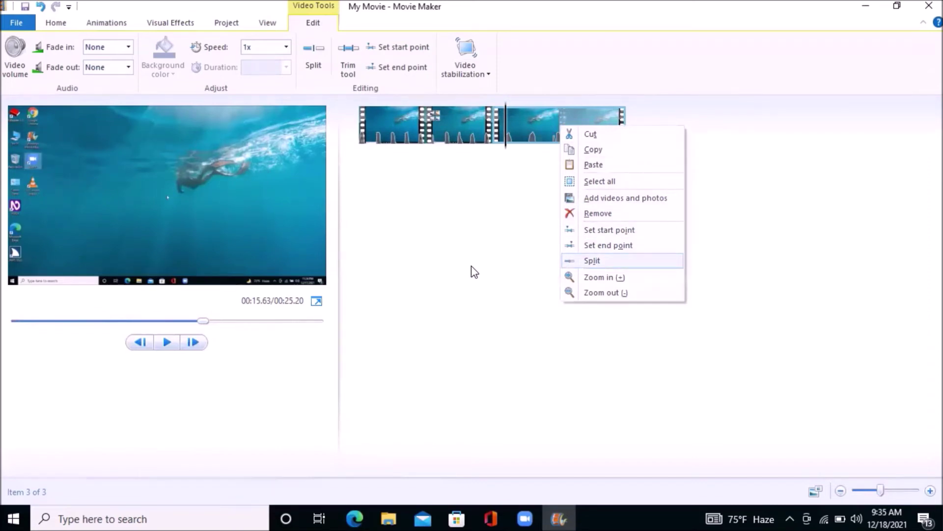
pyautogui.press('Return')
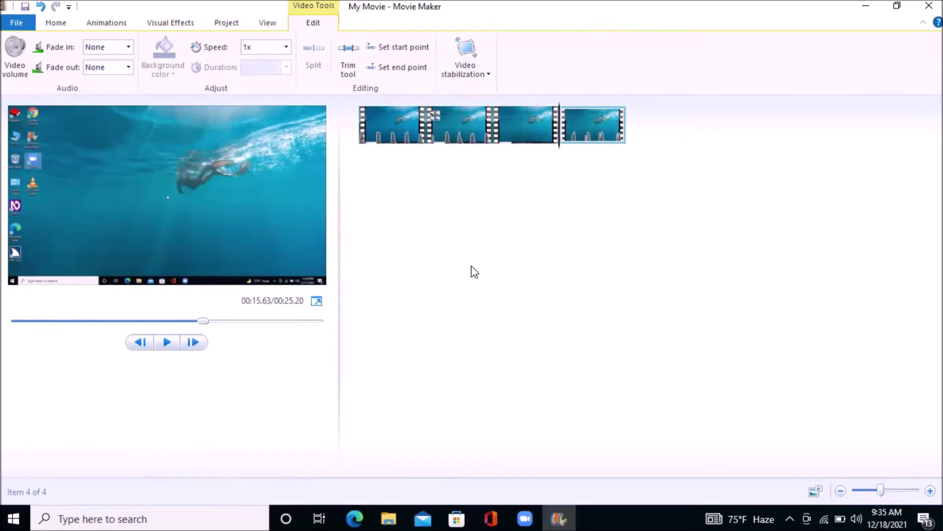
# - Set the playback speed of the fourth clip to 0.5x
pyautogui.press('alt')
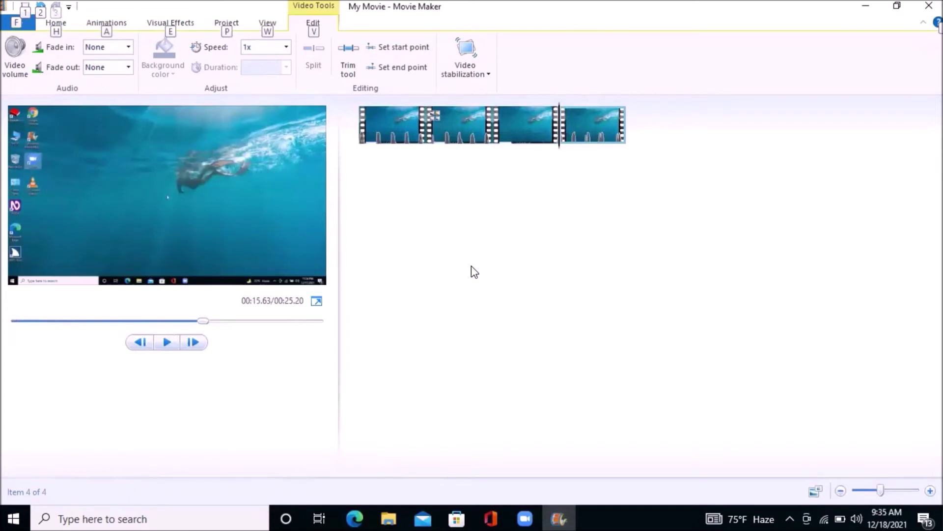
pyautogui.press('Down')
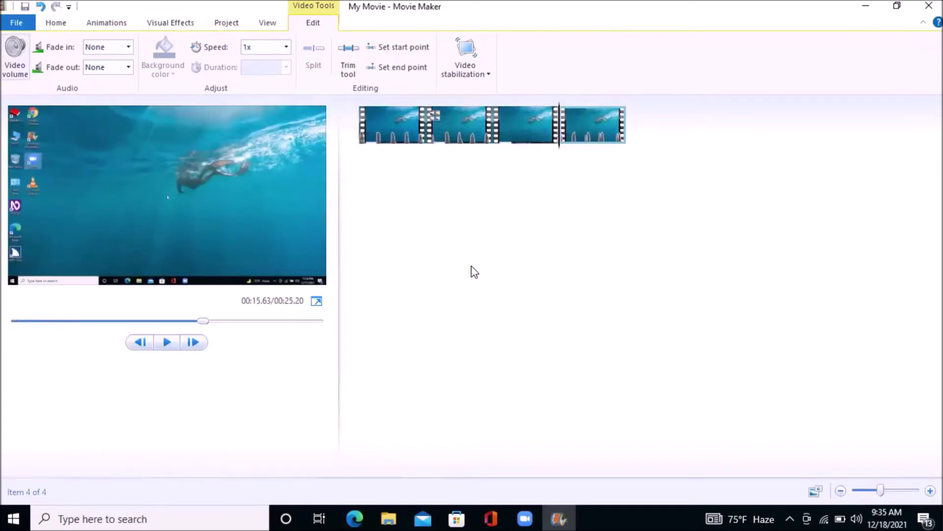
pyautogui.press('Right')
pyautogui.press('Down')
pyautogui.press('Right')
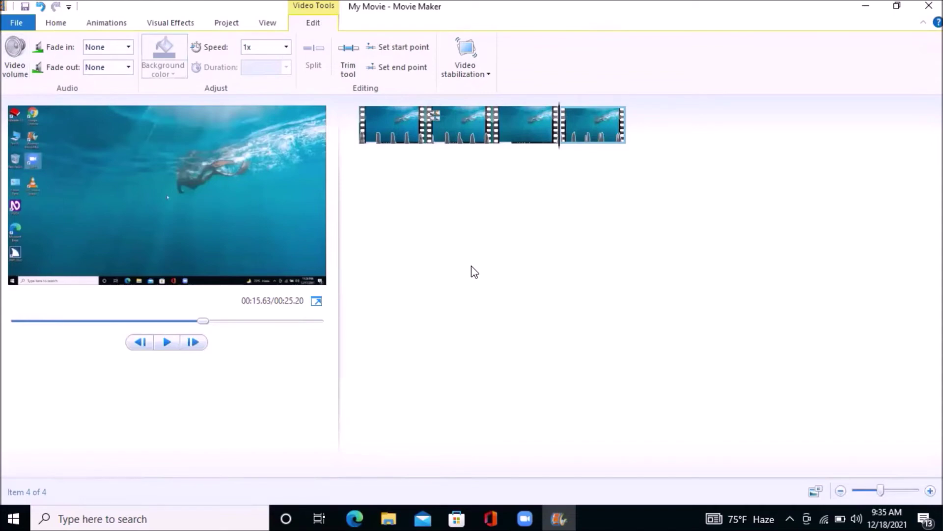
pyautogui.press('Right')
pyautogui.hotkey('alt', 'Down')
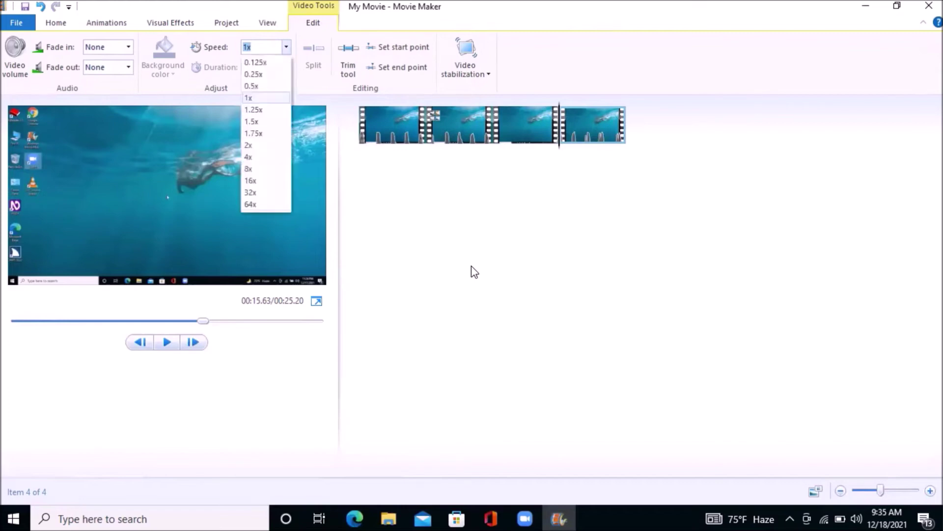
pyautogui.press('Up')
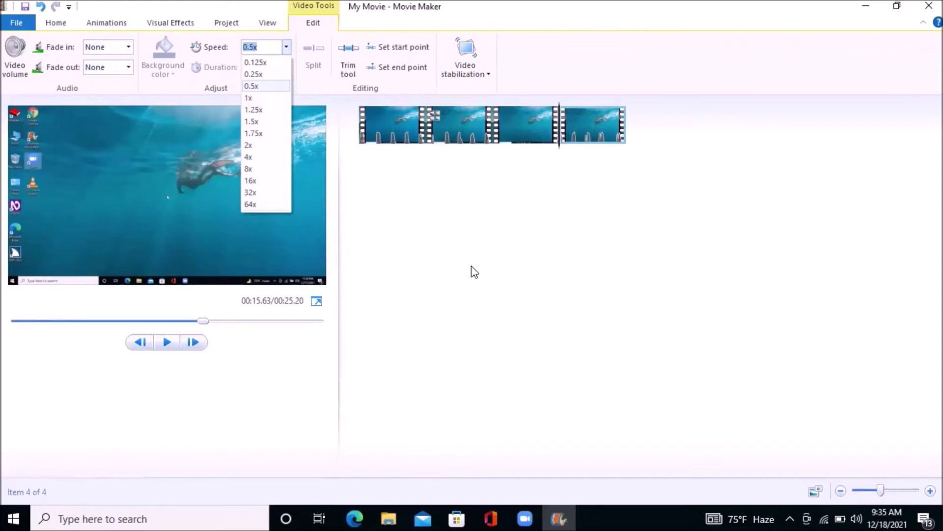
pyautogui.press('Return')
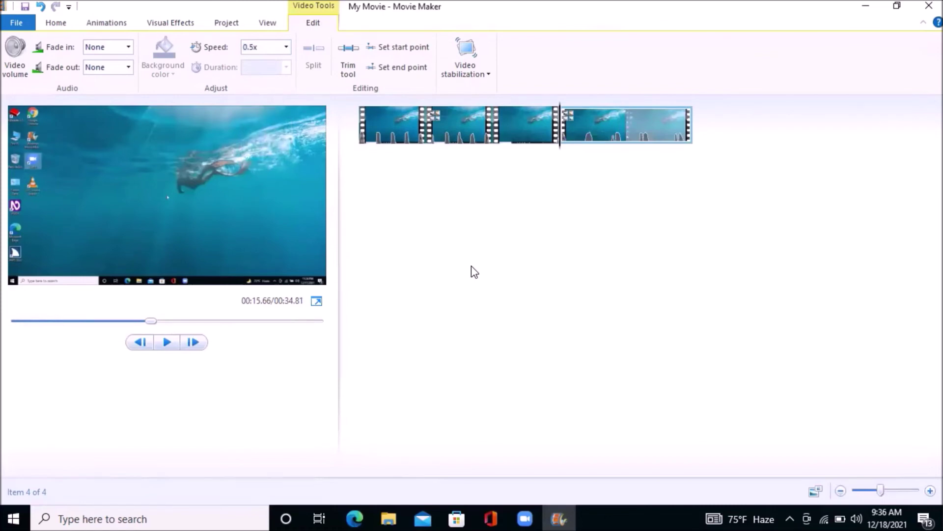
# - Play the fourth clip through to the end and replay the whole movie from the beginning
pyautogui.press('space')
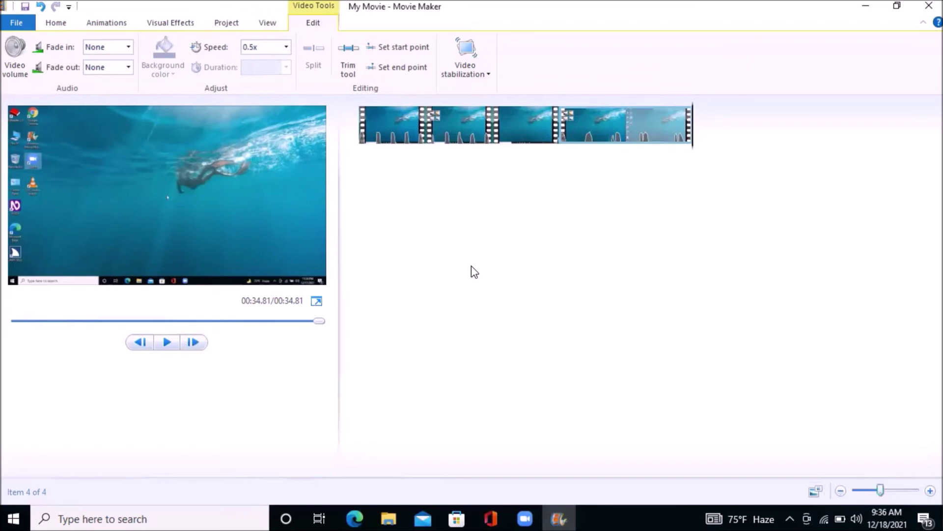
pyautogui.press('j')
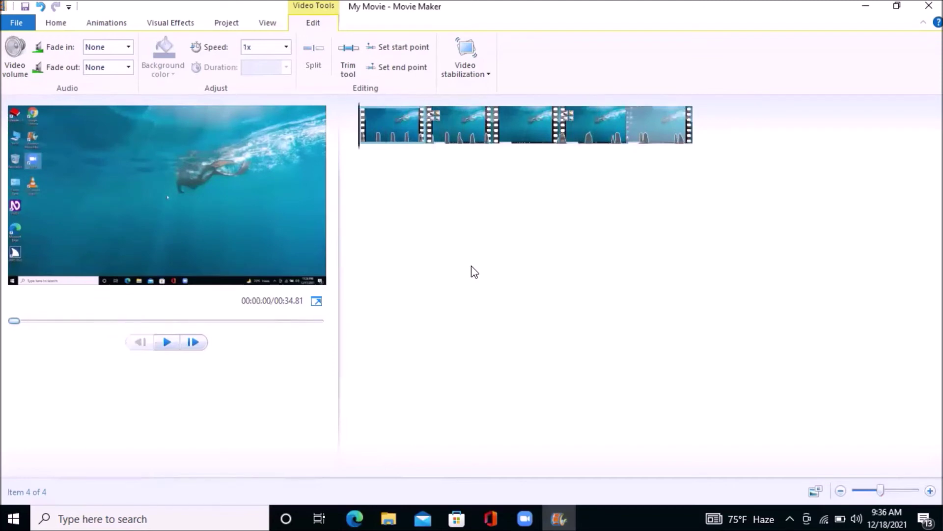
pyautogui.press('space')
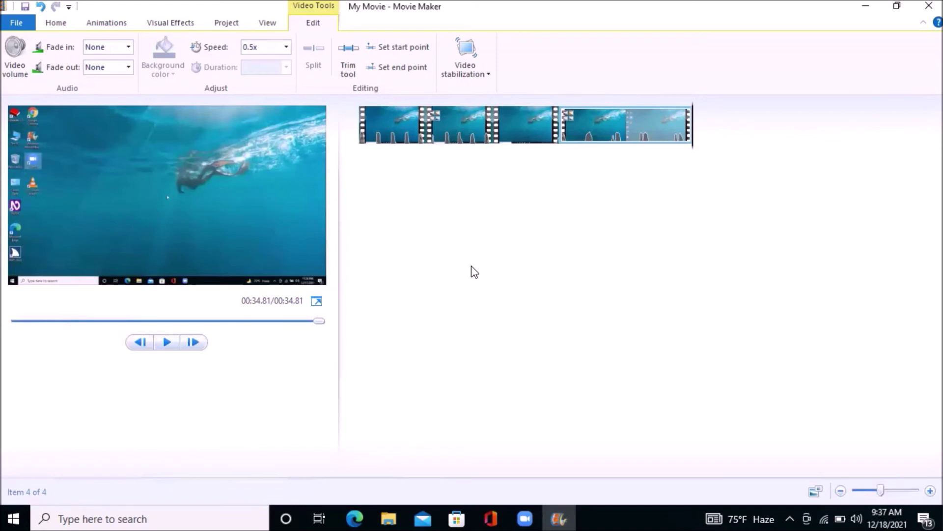
# - Play the movie from the beginning up to about 00:09.41 and split the first clip at that point
pyautogui.press('alt')
pyautogui.press('Escape')
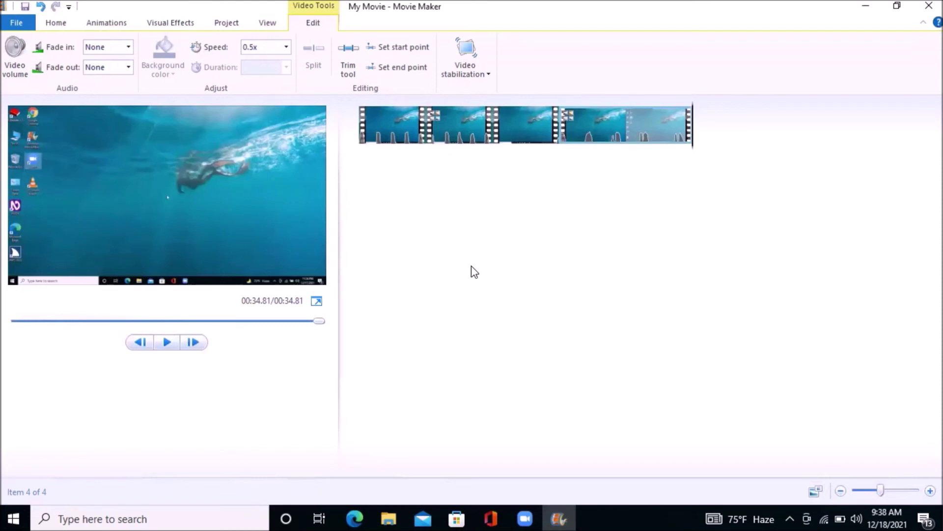
pyautogui.press('j')
pyautogui.press('j')
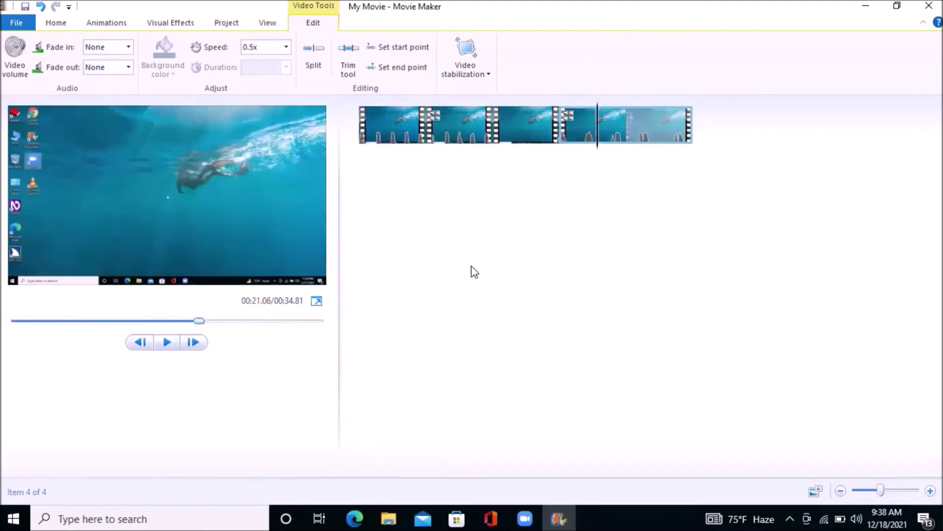
pyautogui.press('j')
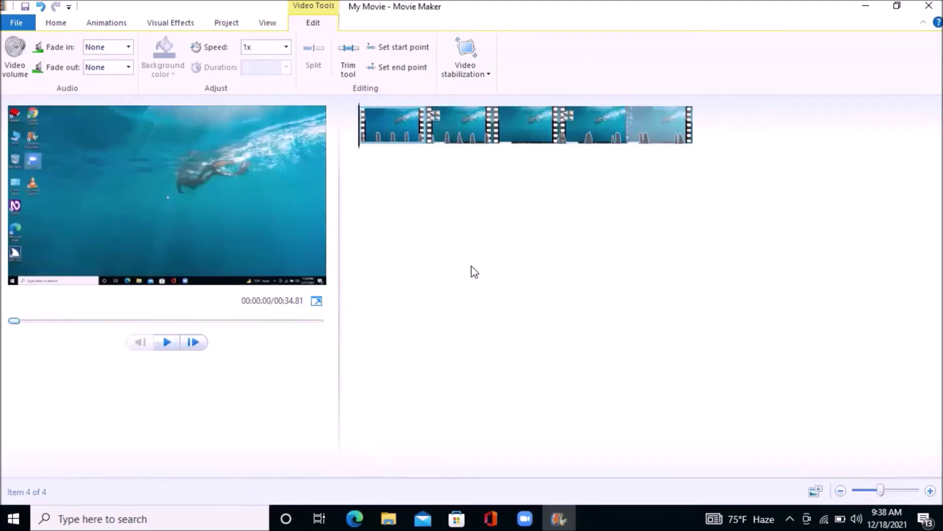
pyautogui.press('space')
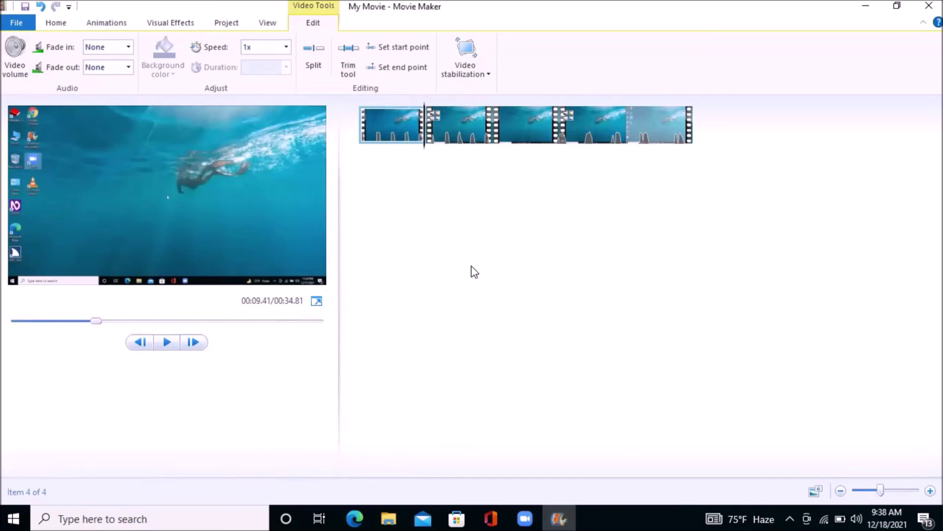
pyautogui.hotkey('shift', 'F10')
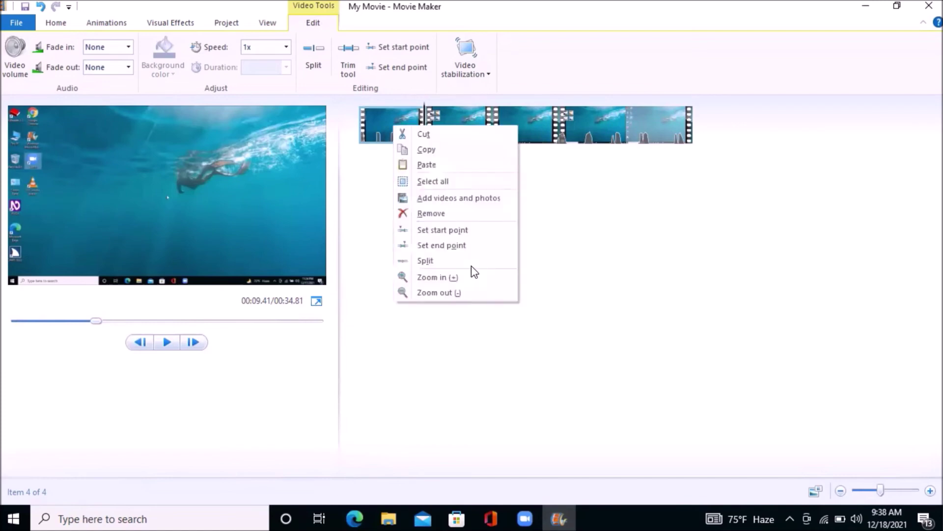
pyautogui.press('Down')
pyautogui.press('Down')
pyautogui.press('Down')
pyautogui.press('Down')
pyautogui.press('Down')
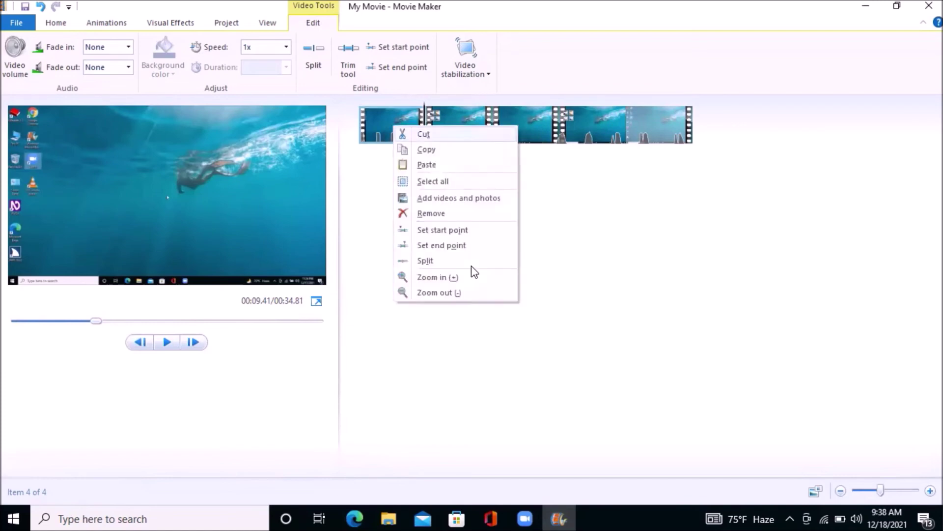
pyautogui.press('Down')
pyautogui.press('Down')
pyautogui.press('Down')
pyautogui.press('Down')
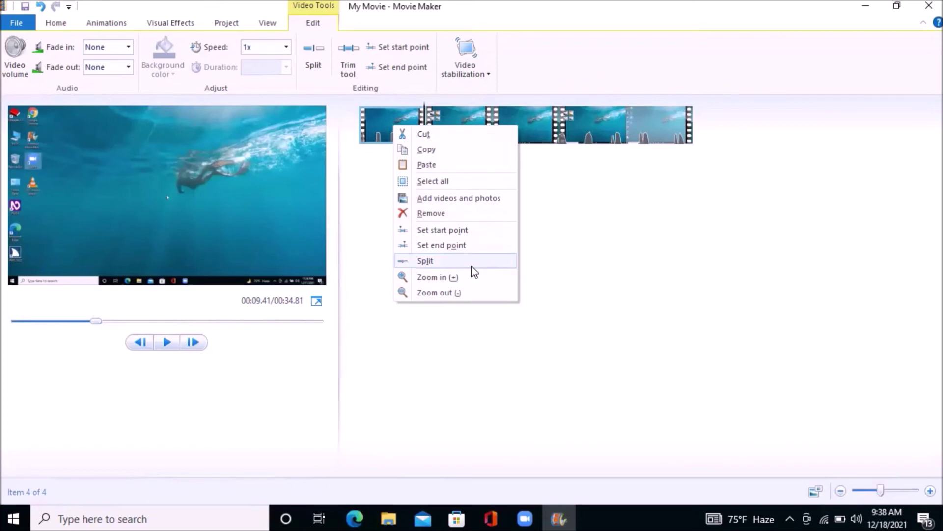
pyautogui.press('Return')
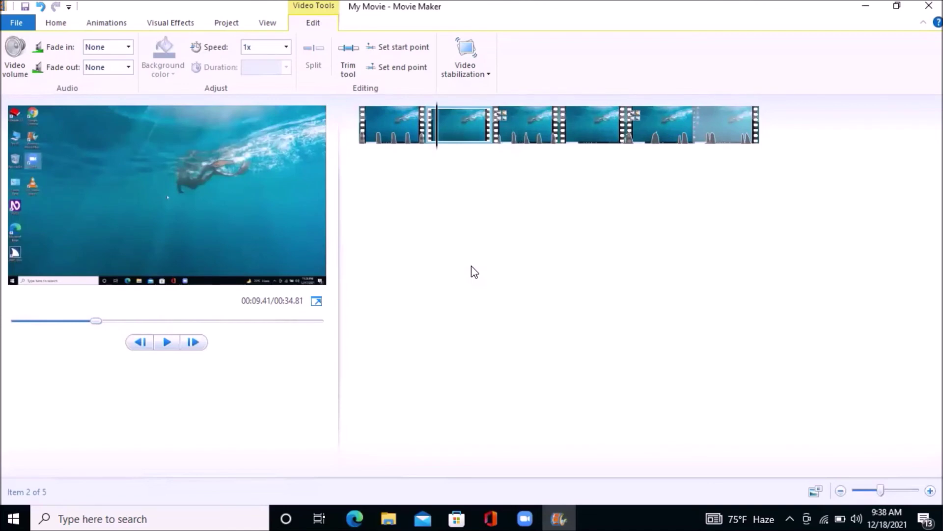
# - Set the playback speed of the first clip to 1.5x and play the movie from the beginning
pyautogui.press('Home')
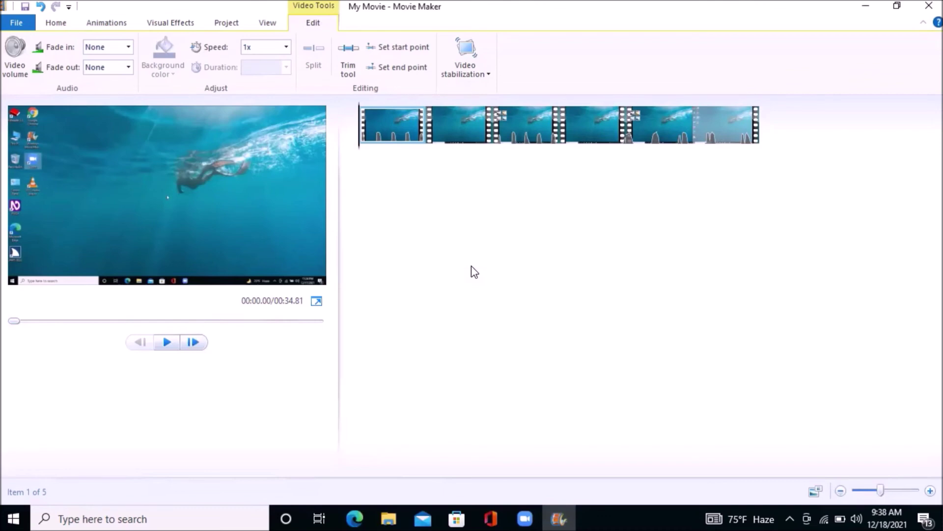
pyautogui.press('alt')
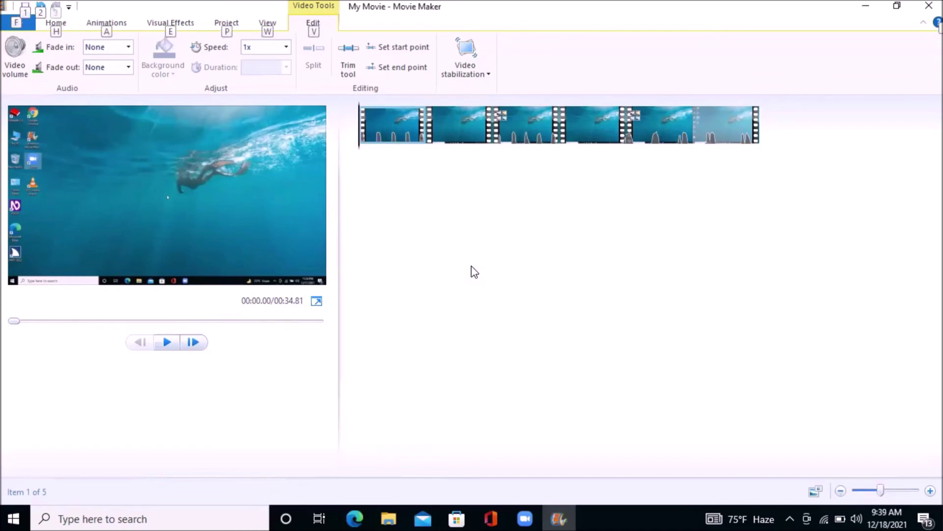
pyautogui.press('alt')
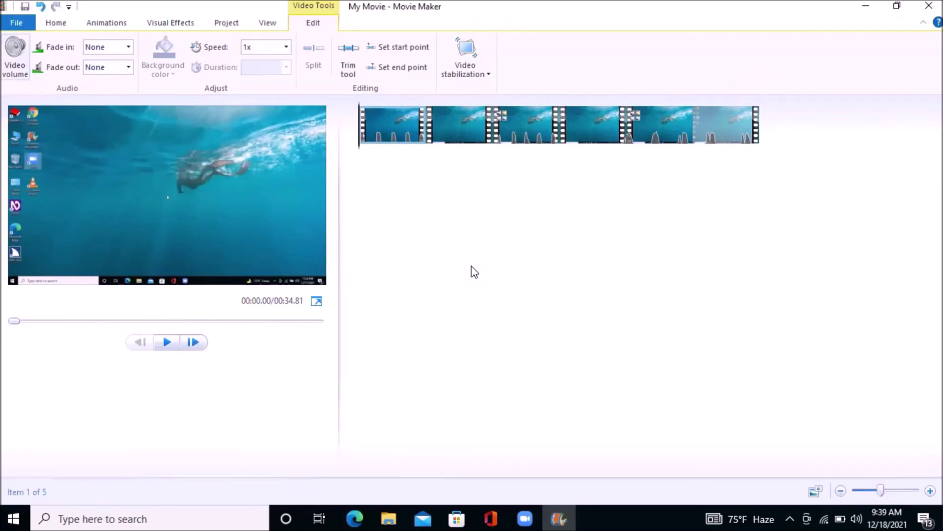
pyautogui.press('Tab')
pyautogui.press('Tab')
pyautogui.press('Tab')
pyautogui.press('Tab')
pyautogui.hotkey('alt', 'Down')
pyautogui.press('Down')
pyautogui.press('Down')
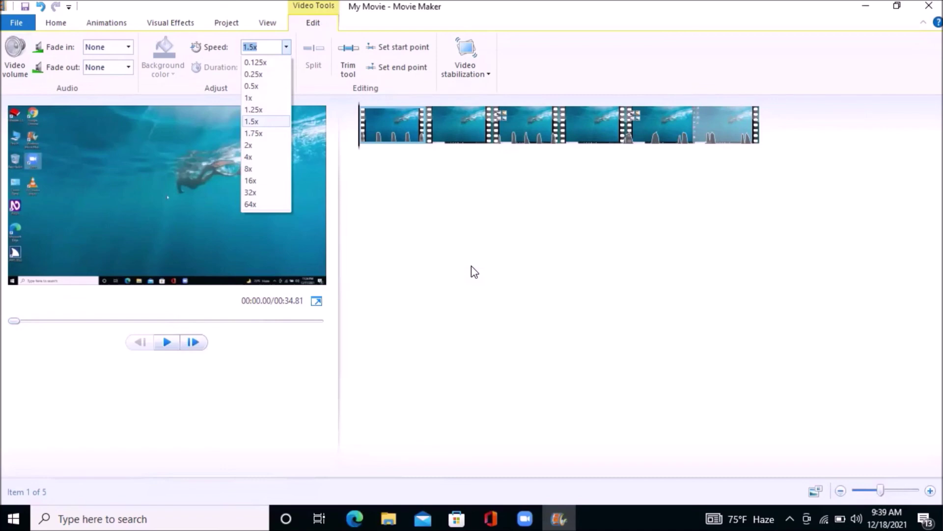
pyautogui.press('Return')
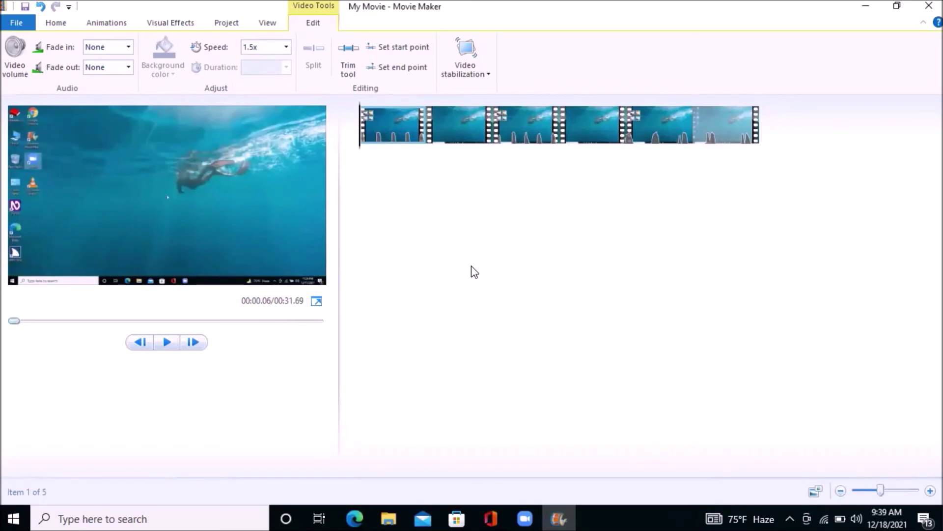
pyautogui.press('Home')
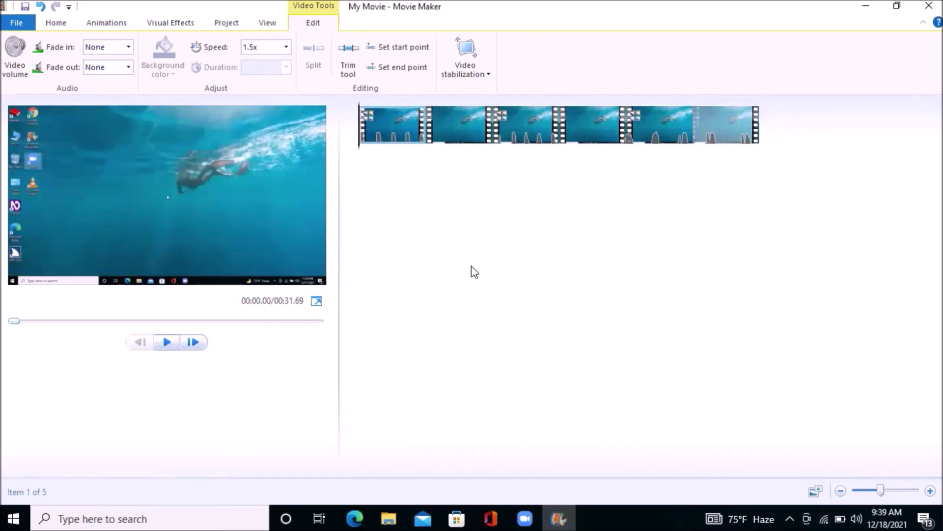
pyautogui.press('space')
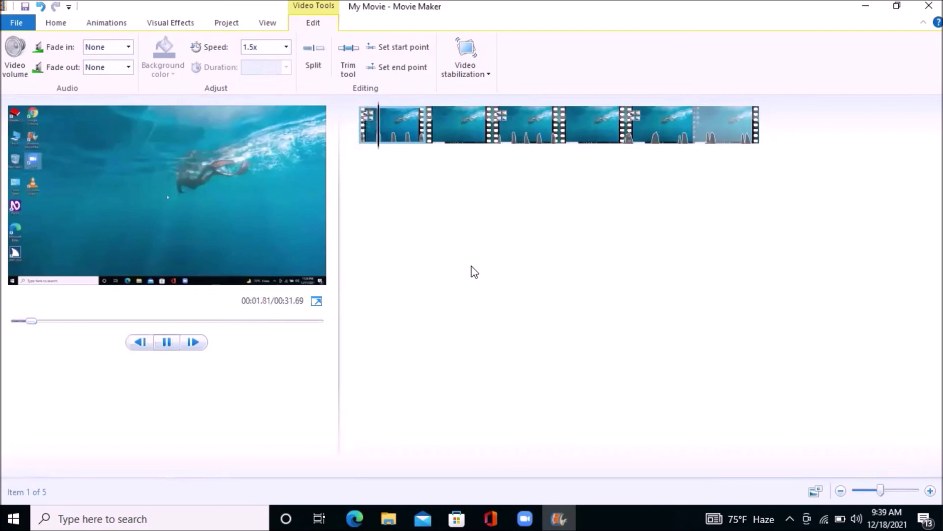